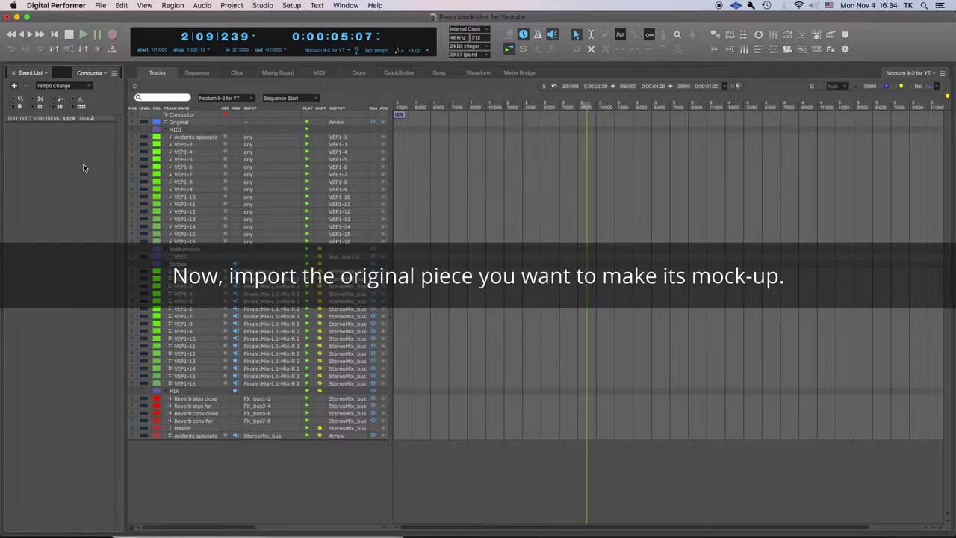
Import the Chopin Nocturne Op. 9 No. 2 recording into the Original track and shift it to align its first downbeat with the measure.
{"action": "key", "text": "super+Tab"}
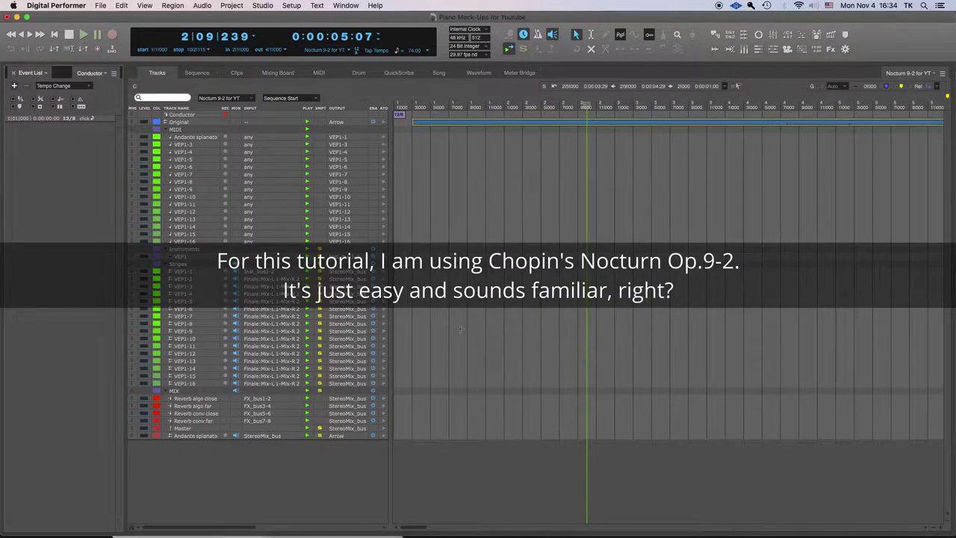
{"action": "double_click", "coordinate": [422, 125]}
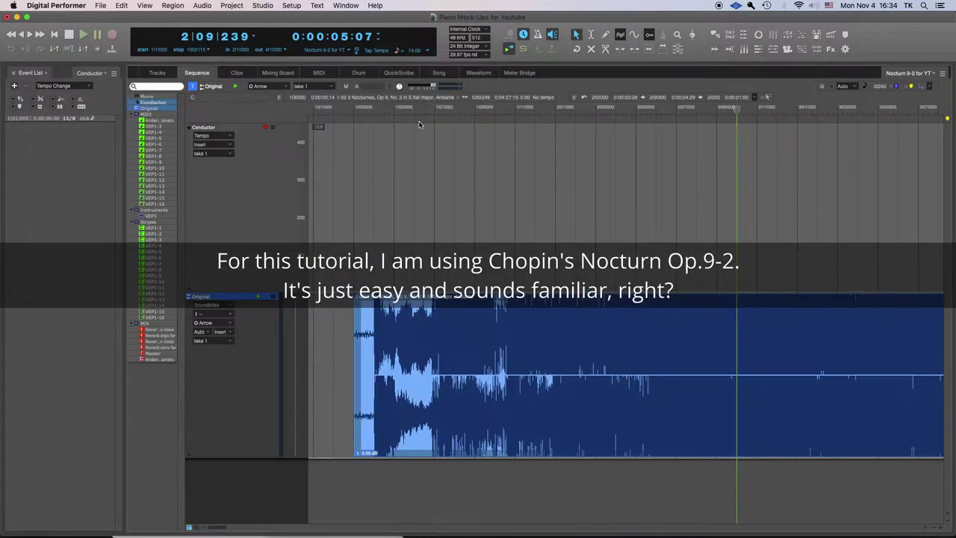
{"action": "left_click_drag", "start_coordinate": [398, 320], "coordinate": [521, 320]}
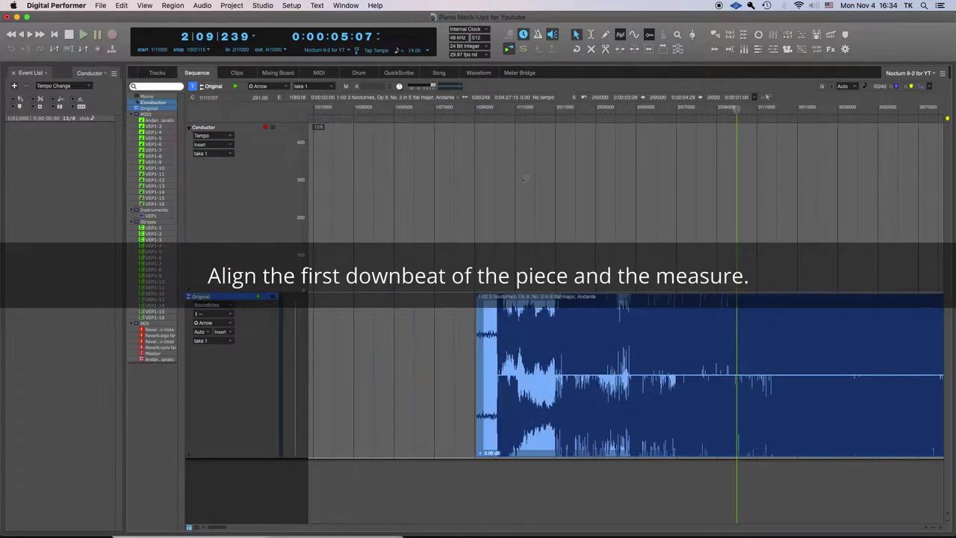
Turn off external sync and play the piece from just before its first note to check the downbeat alignment.
{"action": "left_click", "coordinate": [494, 108]}
{"action": "key", "text": "space"}
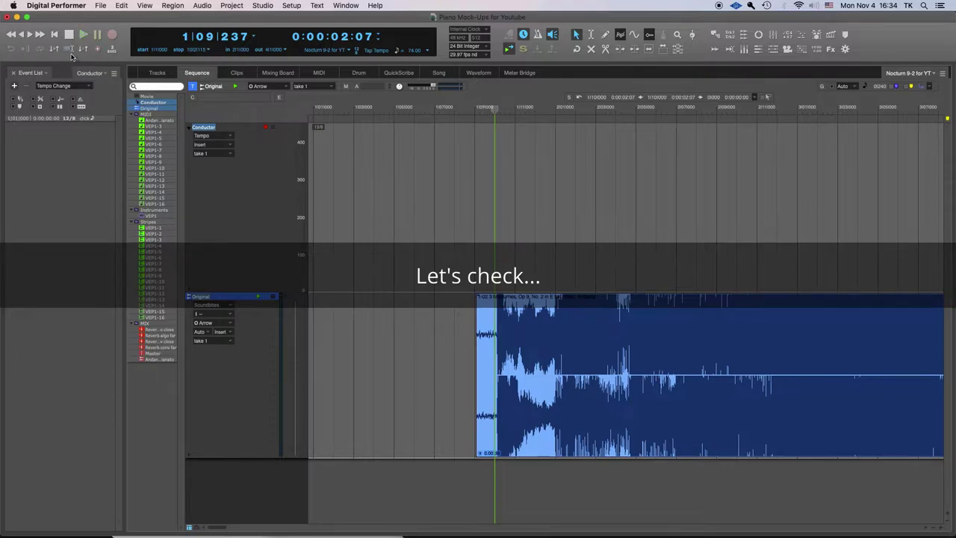
{"action": "left_click", "coordinate": [523, 34]}
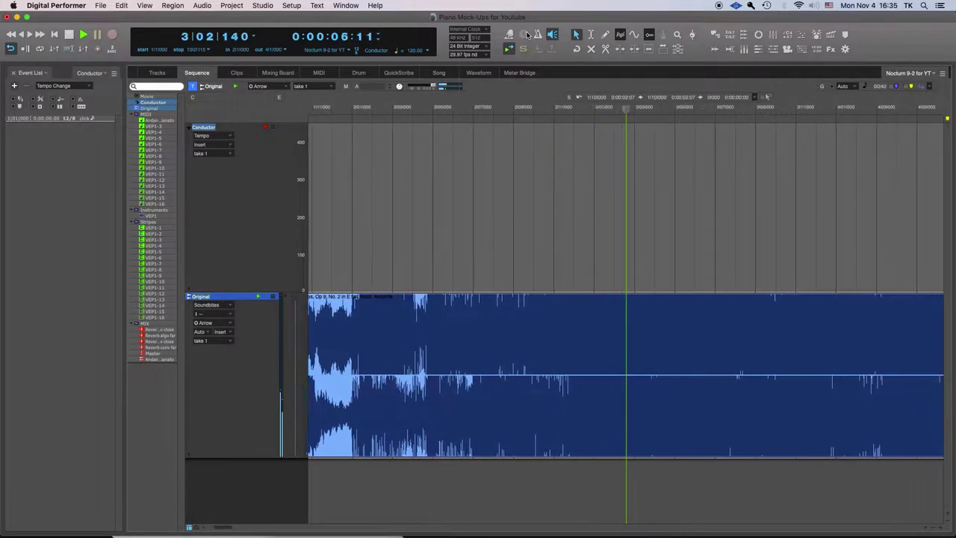
{"action": "key", "text": "space"}
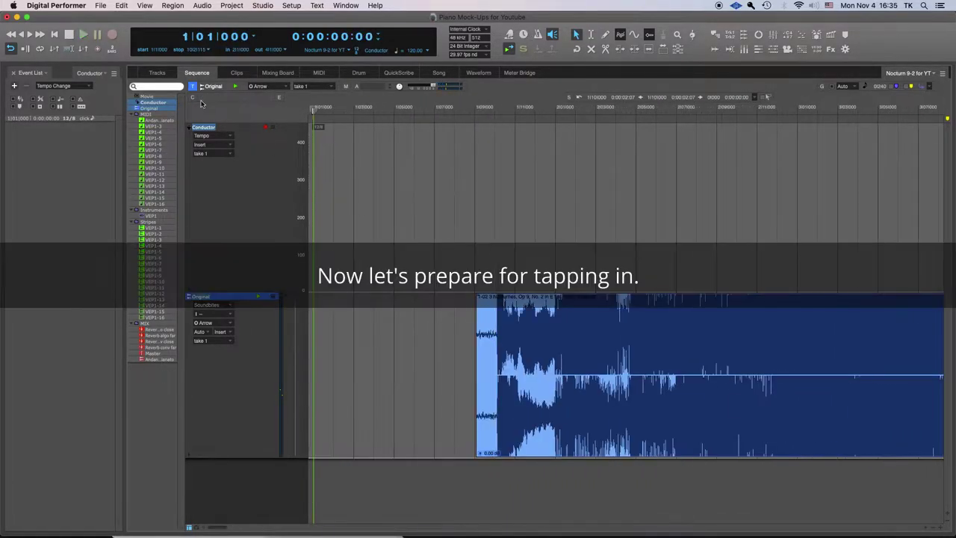
In the Receive Sync preferences for tap tempo, set the MIDI beat input source to MPK261 Port A.
{"action": "left_click", "coordinate": [153, 71]}
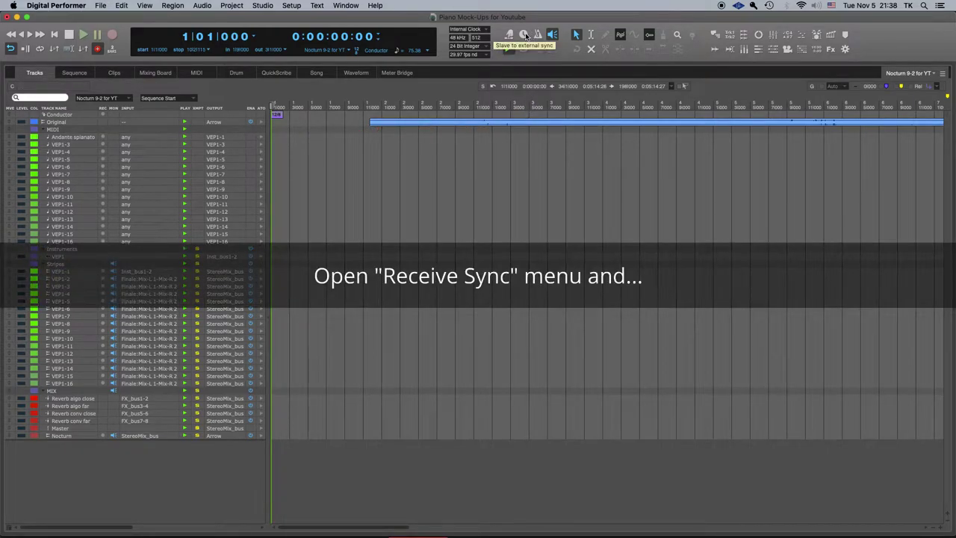
{"action": "left_click", "coordinate": [526, 35]}
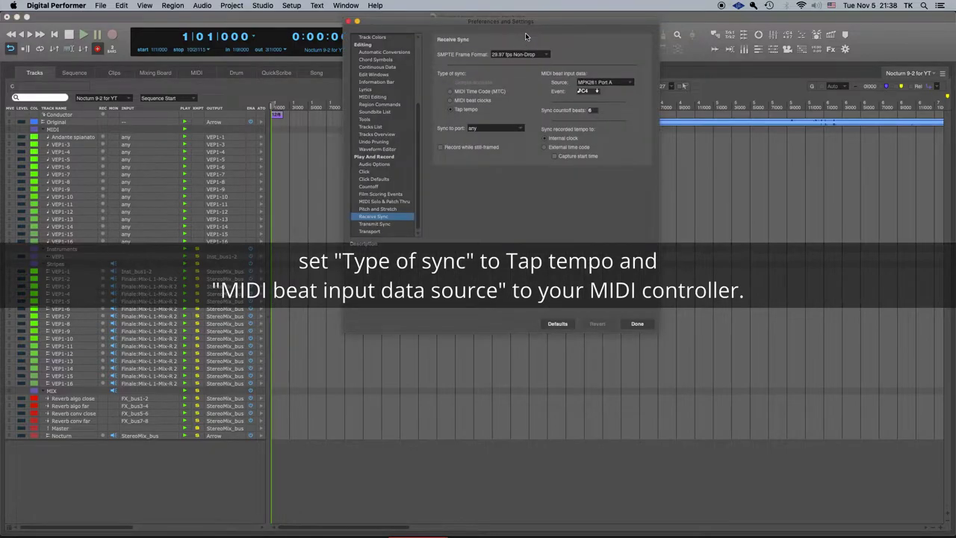
{"action": "left_click", "coordinate": [605, 82]}
{"action": "mouse_move", "coordinate": [621, 82]}
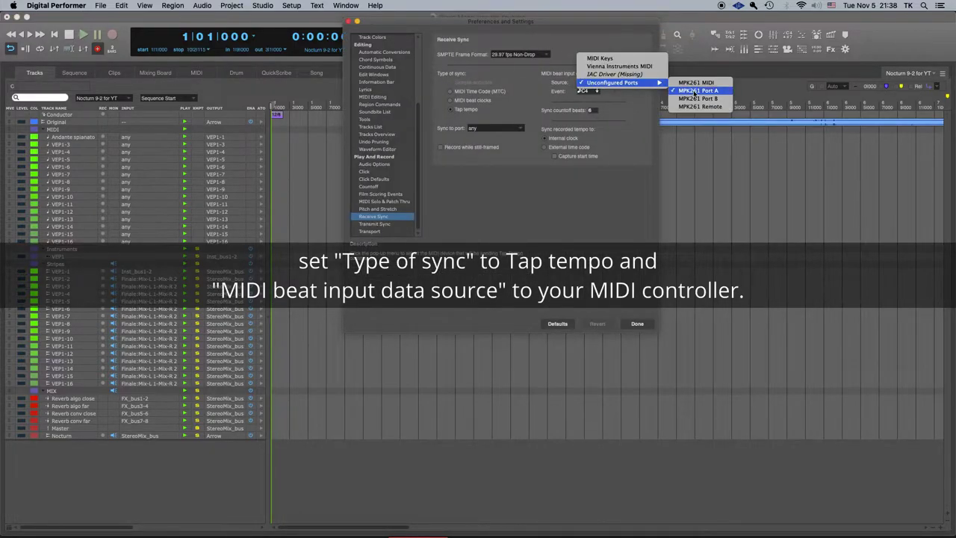
{"action": "left_click", "coordinate": [695, 91]}
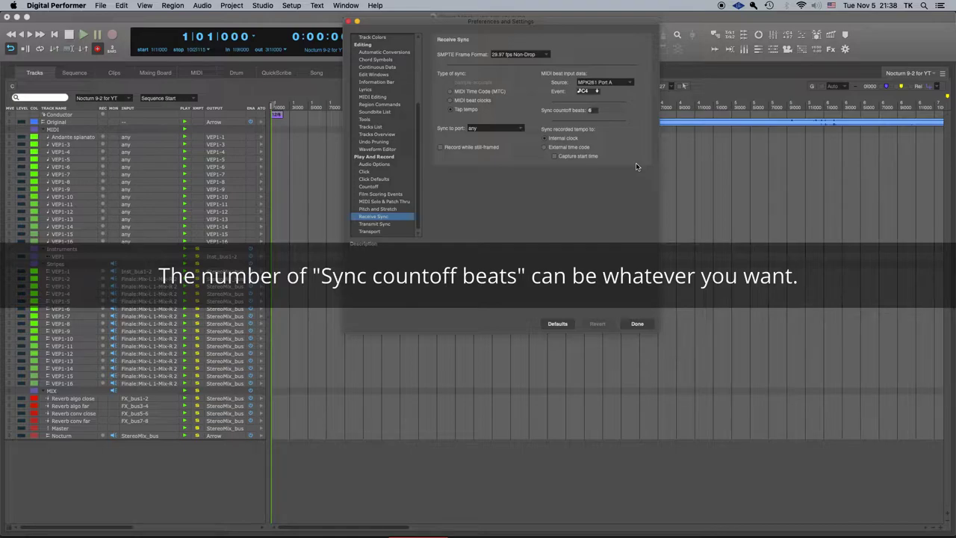
{"action": "key", "text": "Return"}
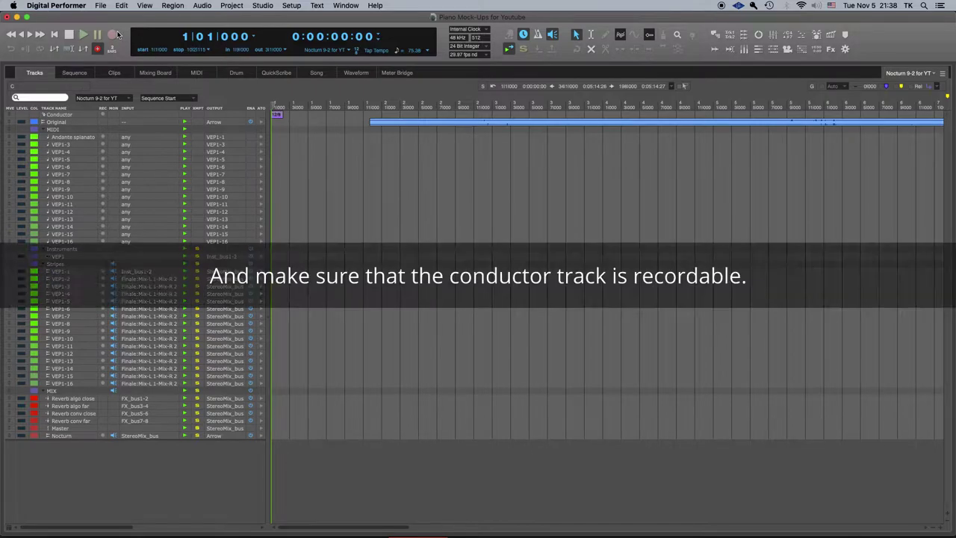
Record-enable the Conductor track and record the tapped tempo into it from measure 1.
{"action": "left_click", "coordinate": [103, 113]}
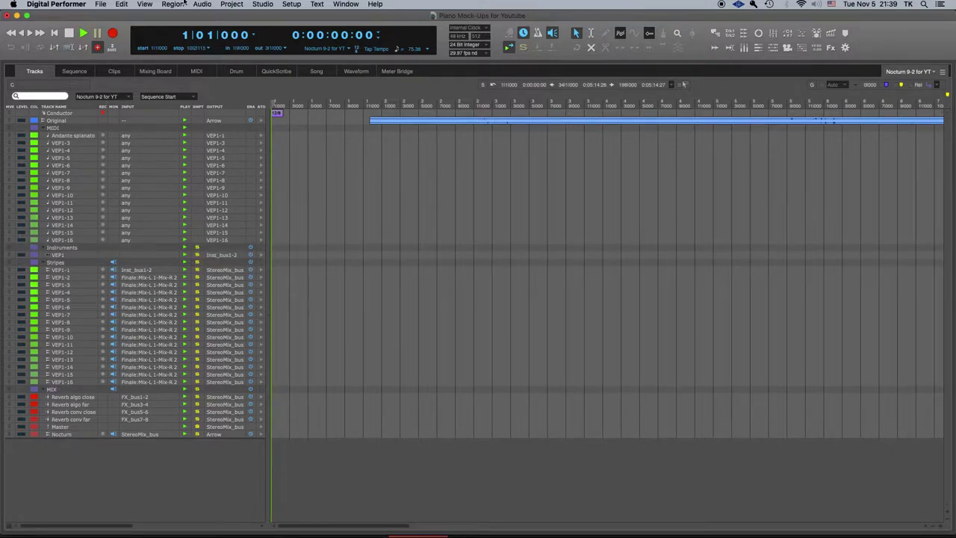
{"action": "left_click", "coordinate": [184, 34]}
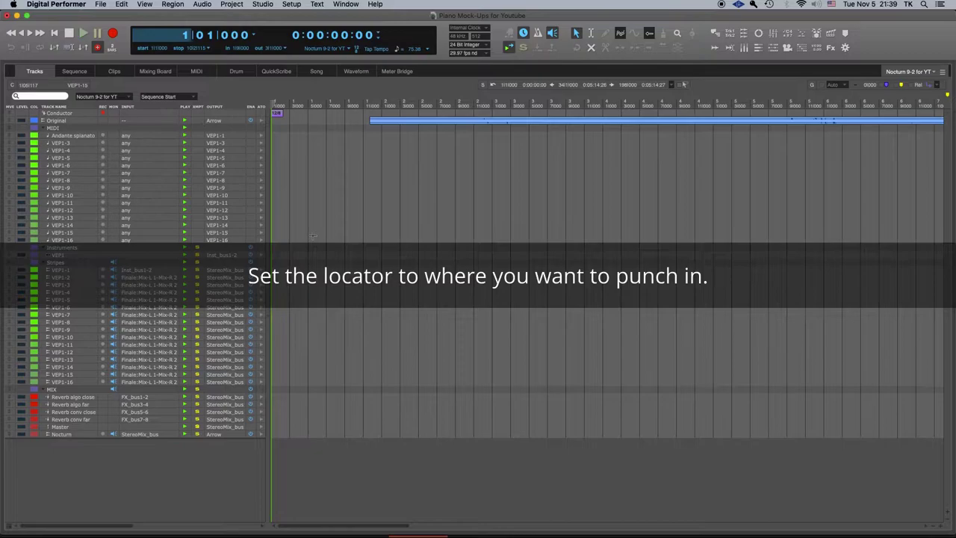
{"action": "key", "text": "Return"}
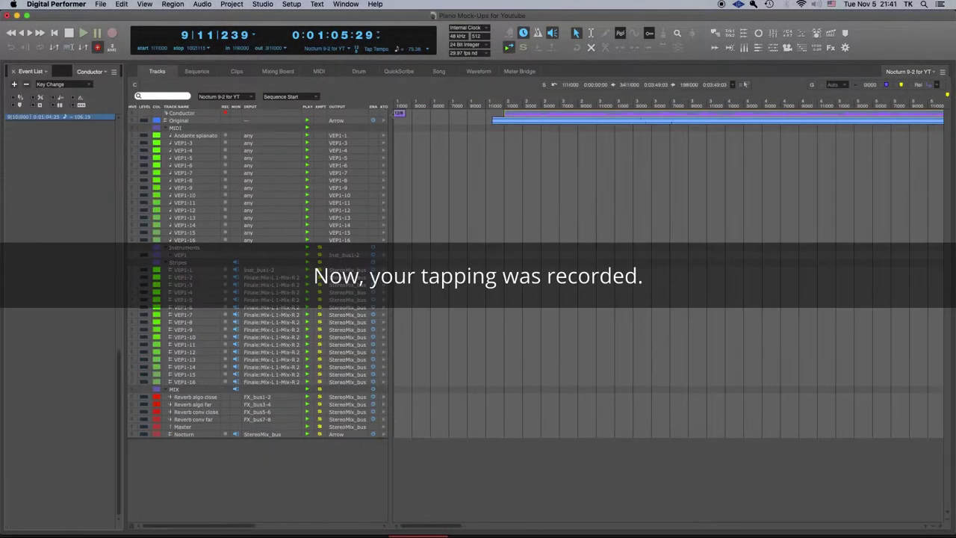
In the Sequence editor, nudge the Original soundbite slightly earlier to align its first downbeat, checking by playback.
{"action": "left_click", "coordinate": [197, 71]}
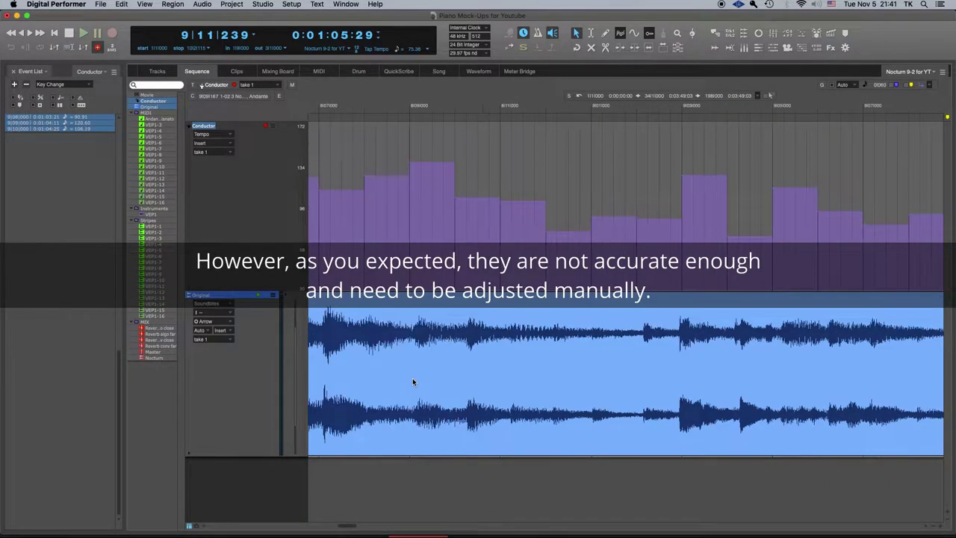
{"action": "scroll", "coordinate": [414, 380], "scroll_direction": "left", "scroll_amount": 20}
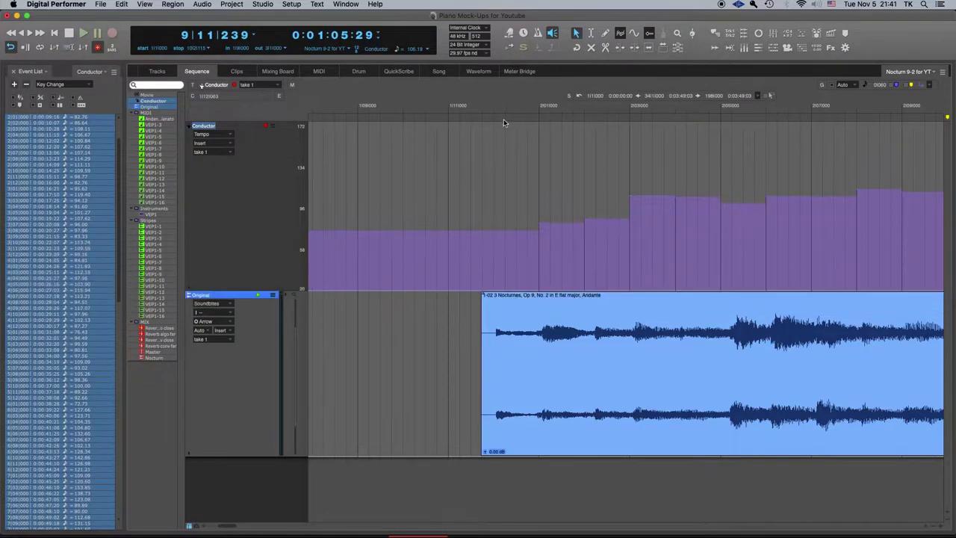
{"action": "key", "text": "space"}
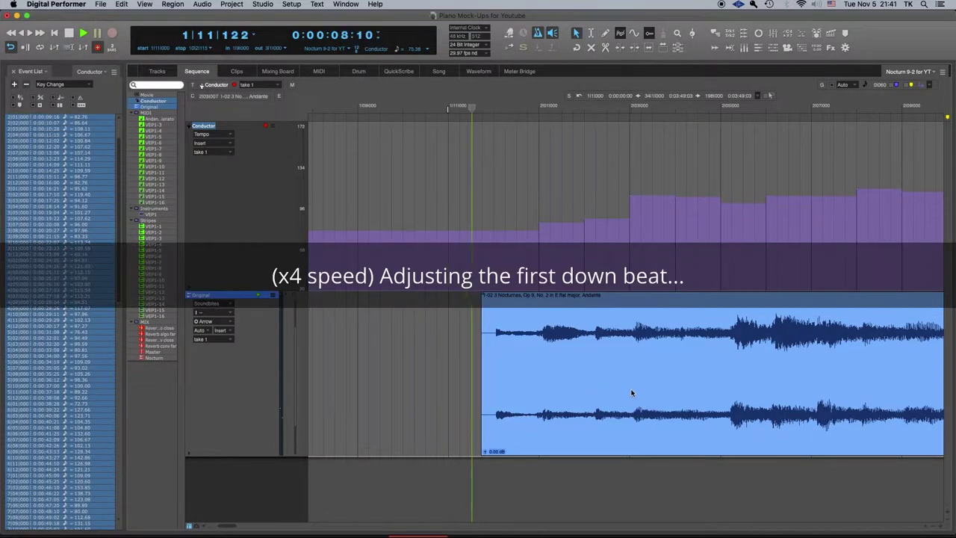
{"action": "key", "text": "space"}
{"action": "left_click_drag", "start_coordinate": [633, 393], "coordinate": [632, 392]}
{"action": "key", "text": "space"}
{"action": "key", "text": "space"}
{"action": "key", "text": "space"}
{"action": "key", "text": "space"}
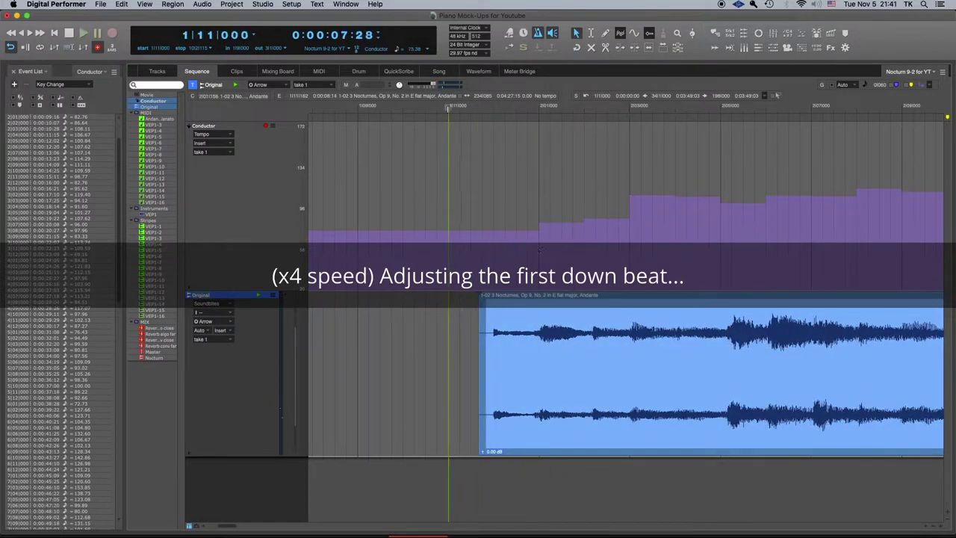
Set the Conductor tempo at 2|01|000 to about 72 and play back to compare it with the audio.
{"action": "scroll", "coordinate": [523, 258], "scroll_direction": "left", "scroll_amount": 5}
{"action": "left_click_drag", "start_coordinate": [317, 235], "coordinate": [316, 234]}
{"action": "key", "text": "space"}
{"action": "key", "text": "space"}
{"action": "key", "text": "space"}
{"action": "key", "text": "space"}
Raise the Conductor tempo at 2|05|000 to 110.84 so the beat matches the audio.
{"action": "left_click", "coordinate": [864, 108]}
{"action": "key", "text": "Down"}
{"action": "key", "text": "Down"}
{"action": "key", "text": "space"}
{"action": "key", "text": "space"}
{"action": "left_click", "coordinate": [463, 109]}
{"action": "key", "text": "space"}
{"action": "left_click_drag", "start_coordinate": [476, 223], "coordinate": [464, 192]}
Play back measure 2 repeatedly with the click to compare the tempo map with the recording.
{"action": "left_click", "coordinate": [474, 109]}
{"action": "scroll", "coordinate": [475, 133], "scroll_direction": "right", "scroll_amount": 1}
{"action": "key", "text": "space"}
{"action": "key", "text": "space"}
{"action": "scroll", "coordinate": [535, 228], "scroll_direction": "right", "scroll_amount": 1}
{"action": "key", "text": "space"}
{"action": "scroll", "coordinate": [536, 228], "scroll_direction": "right", "scroll_amount": 1}
{"action": "key", "text": "space"}
{"action": "key", "text": "space"}
{"action": "scroll", "coordinate": [502, 210], "scroll_direction": "right", "scroll_amount": 2}
{"action": "key", "text": "space"}
{"action": "key", "text": "space"}
{"action": "key", "text": "space"}
{"action": "key", "text": "space"}
{"action": "key", "text": "space"}
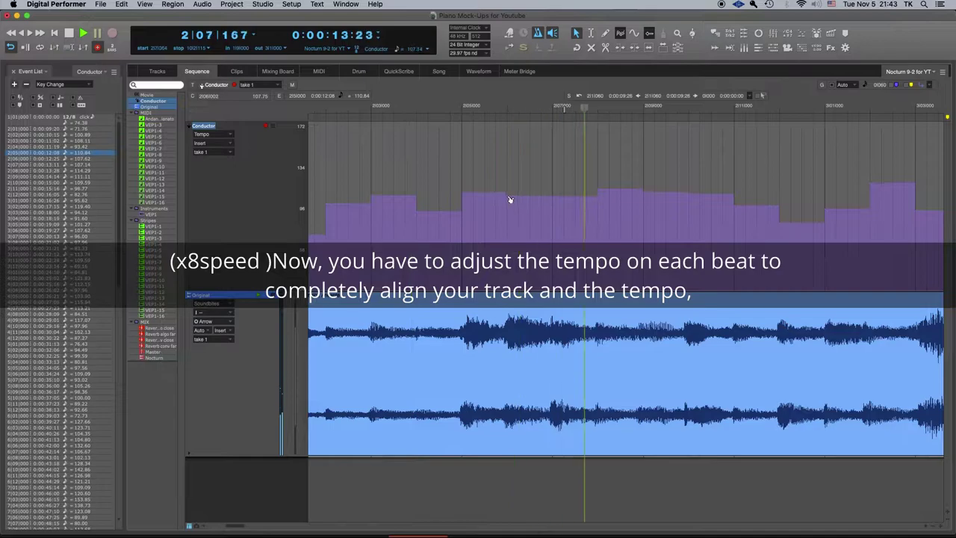
Raise the tempo of one following beat and lower another in the Conductor track, checking each against the audio.
{"action": "scroll", "coordinate": [511, 199], "scroll_direction": "right", "scroll_amount": 2}
{"action": "key", "text": "space"}
{"action": "left_click_drag", "start_coordinate": [527, 190], "coordinate": [527, 178]}
{"action": "key", "text": "space"}
{"action": "key", "text": "space"}
{"action": "left_click_drag", "start_coordinate": [482, 200], "coordinate": [522, 224]}
{"action": "key", "text": "space"}
{"action": "key", "text": "space"}
Listen through the next beats in short passages to find where the click drifts from the recording.
{"action": "scroll", "coordinate": [528, 184], "scroll_direction": "right", "scroll_amount": 2}
{"action": "key", "text": "space"}
{"action": "key", "text": "space"}
{"action": "key", "text": "space"}
{"action": "scroll", "coordinate": [525, 191], "scroll_direction": "right", "scroll_amount": 1}
{"action": "key", "text": "space"}
{"action": "key", "text": "space"}
{"action": "key", "text": "space"}
{"action": "scroll", "coordinate": [525, 194], "scroll_direction": "right", "scroll_amount": 2}
{"action": "key", "text": "space"}
Play back the misaligned passage and raise the tempo of its beat slightly in the Conductor track.
{"action": "left_click", "coordinate": [477, 208]}
{"action": "key", "text": "space"}
{"action": "key", "text": "space"}
{"action": "key", "text": "space"}
{"action": "left_click", "coordinate": [473, 110]}
{"action": "scroll", "coordinate": [473, 149], "scroll_direction": "right", "scroll_amount": 2}
{"action": "key", "text": "space"}
{"action": "key", "text": "space"}
{"action": "key", "text": "space"}
{"action": "key", "text": "space"}
{"action": "left_click_drag", "start_coordinate": [463, 209], "coordinate": [497, 200]}
Replay the adjusted passage and the beats after it to check the click against the recording.
{"action": "key", "text": "space"}
{"action": "key", "text": "space"}
{"action": "key", "text": "space"}
{"action": "key", "text": "space"}
{"action": "key", "text": "space"}
{"action": "key", "text": "space"}
{"action": "key", "text": "space"}
{"action": "key", "text": "space"}
{"action": "key", "text": "space"}
{"action": "left_click", "coordinate": [461, 109]}
{"action": "scroll", "coordinate": [456, 150], "scroll_direction": "right", "scroll_amount": 1}
{"action": "key", "text": "space"}
{"action": "key", "text": "space"}
{"action": "left_click", "coordinate": [496, 206]}
{"action": "key", "text": "space"}
{"action": "key", "text": "space"}
{"action": "key", "text": "space"}
{"action": "key", "text": "space"}
{"action": "key", "text": "space"}
{"action": "key", "text": "space"}
{"action": "key", "text": "space"}
{"action": "key", "text": "space"}
Increase the tempo of the next lagging beat in the Conductor track and play the passage to check it.
{"action": "left_click_drag", "start_coordinate": [543, 221], "coordinate": [510, 190]}
{"action": "key", "text": "space"}
{"action": "scroll", "coordinate": [545, 219], "scroll_direction": "right", "scroll_amount": 1}
{"action": "key", "text": "space"}
{"action": "key", "text": "space"}
{"action": "left_click", "coordinate": [512, 109]}
{"action": "key", "text": "space"}
{"action": "key", "text": "space"}
{"action": "left_click", "coordinate": [417, 109]}
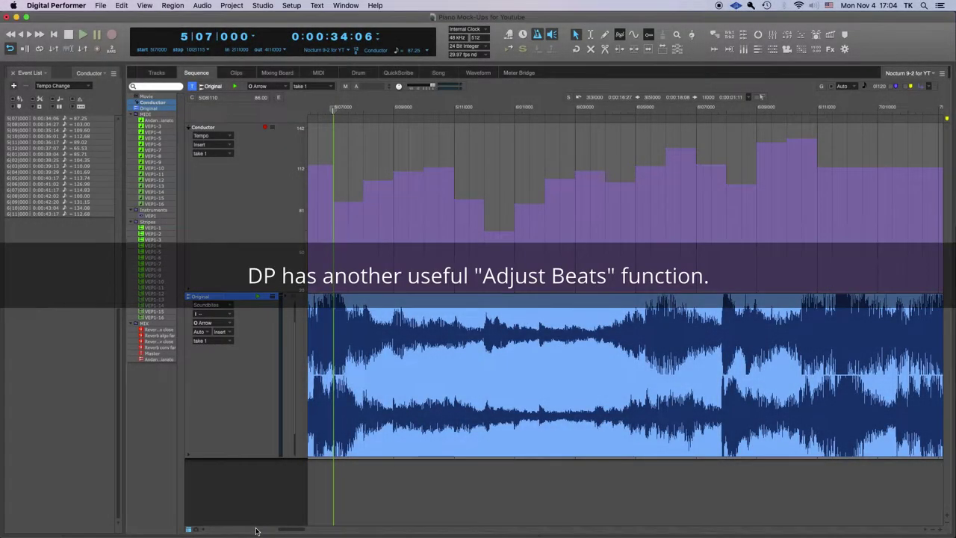
Turn on Adjust Beats for dragging beats in the edit window, applying the adjusted tempo until the end of the sequence.
{"action": "left_click_drag", "start_coordinate": [256, 531], "coordinate": [301, 530]}
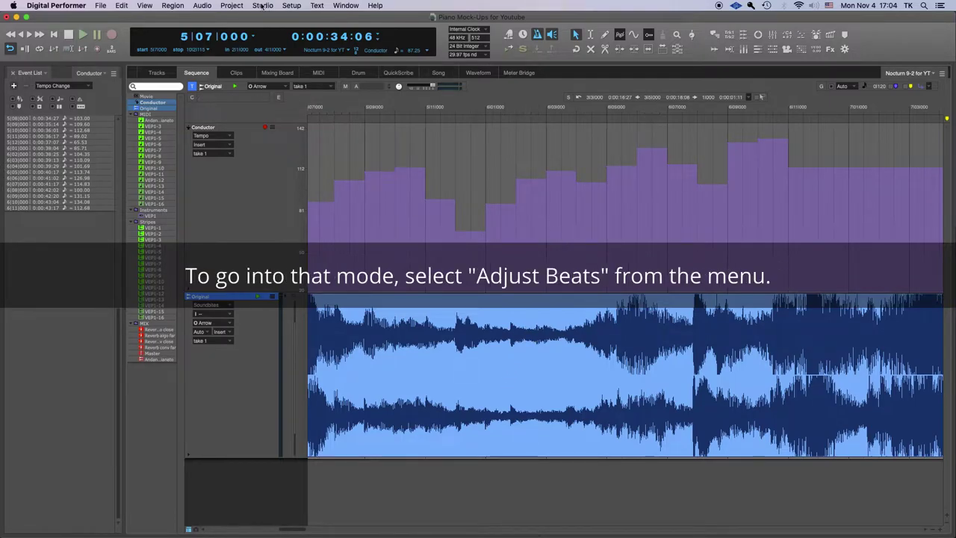
{"action": "left_click", "coordinate": [238, 6]}
{"action": "mouse_move", "coordinate": [258, 64]}
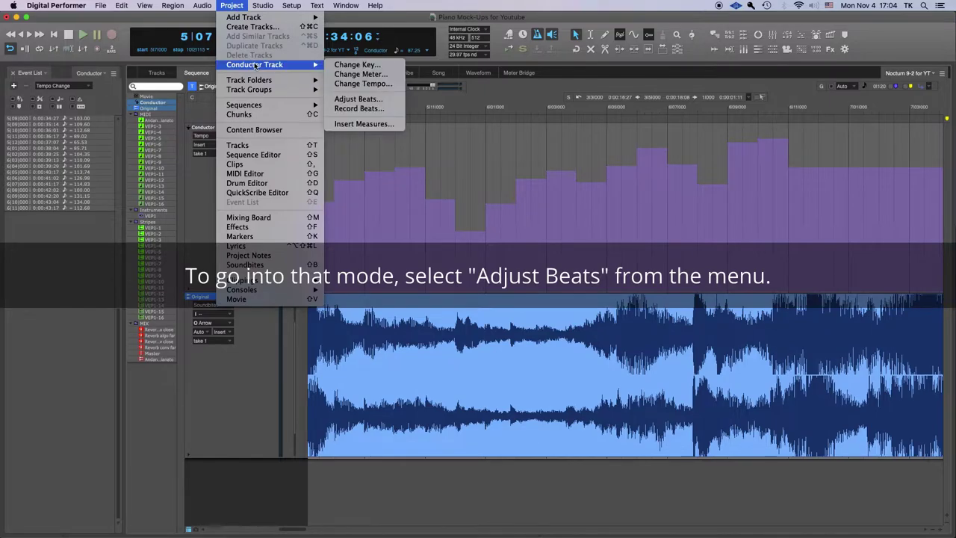
{"action": "left_click", "coordinate": [372, 99]}
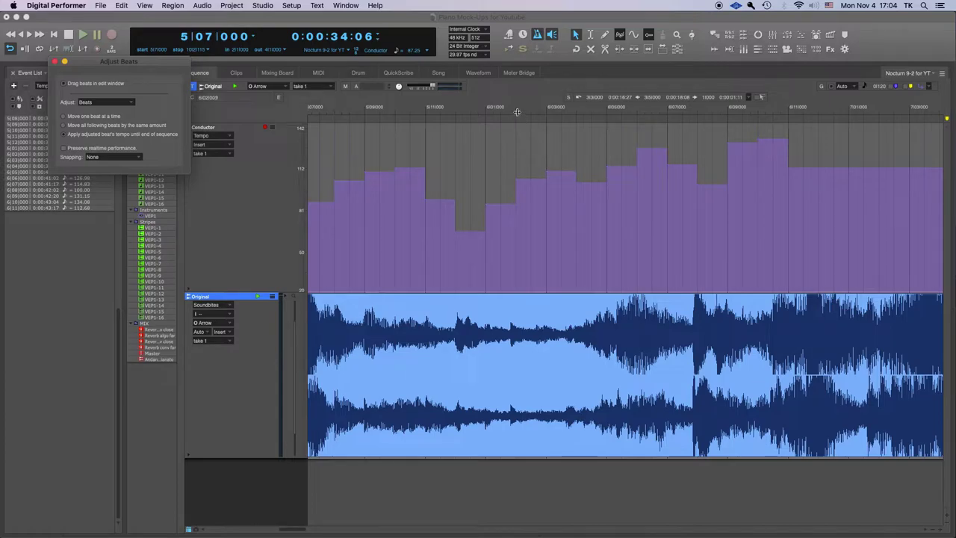
{"action": "key", "text": "super+w"}
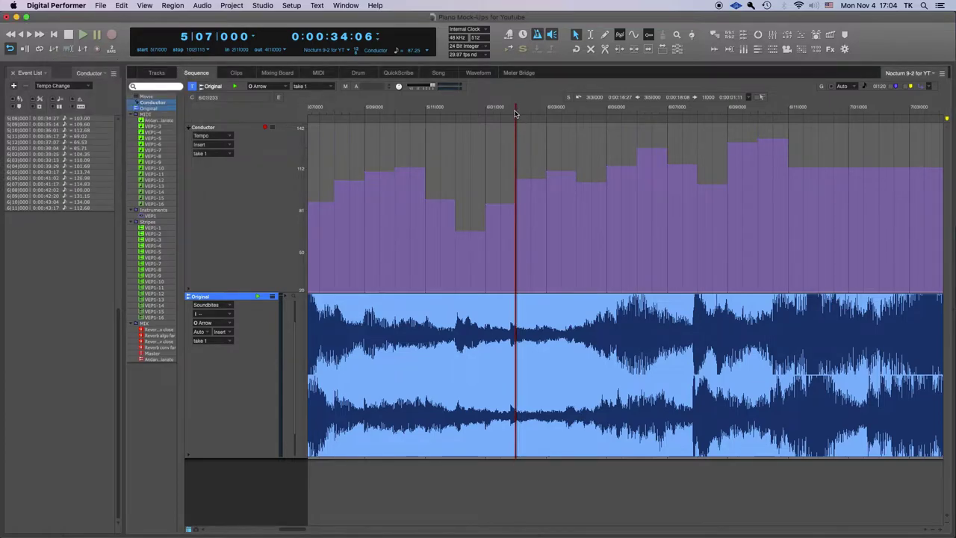
Move the 6|02|000 beat line earlier onto its note attack in the waveform and play back to check.
{"action": "left_click", "coordinate": [512, 113]}
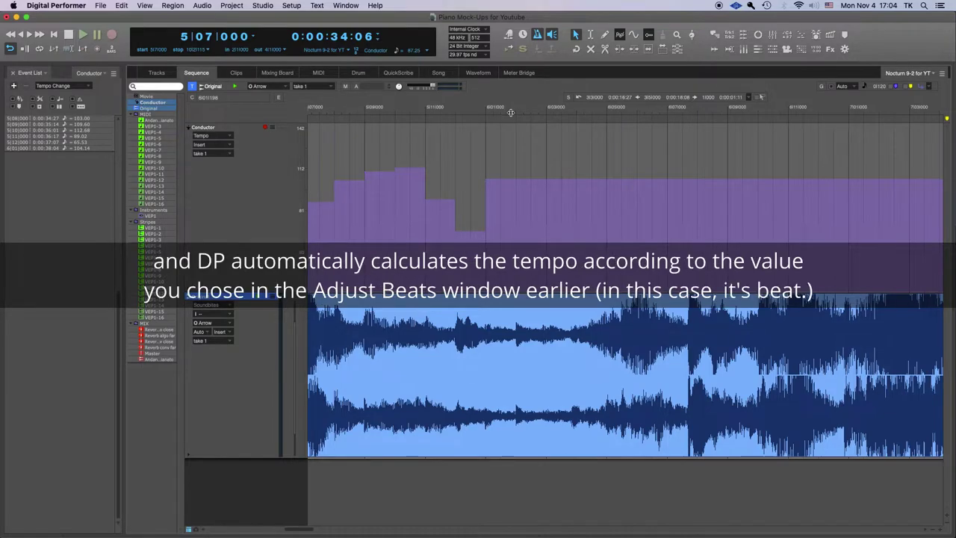
{"action": "key", "text": "space"}
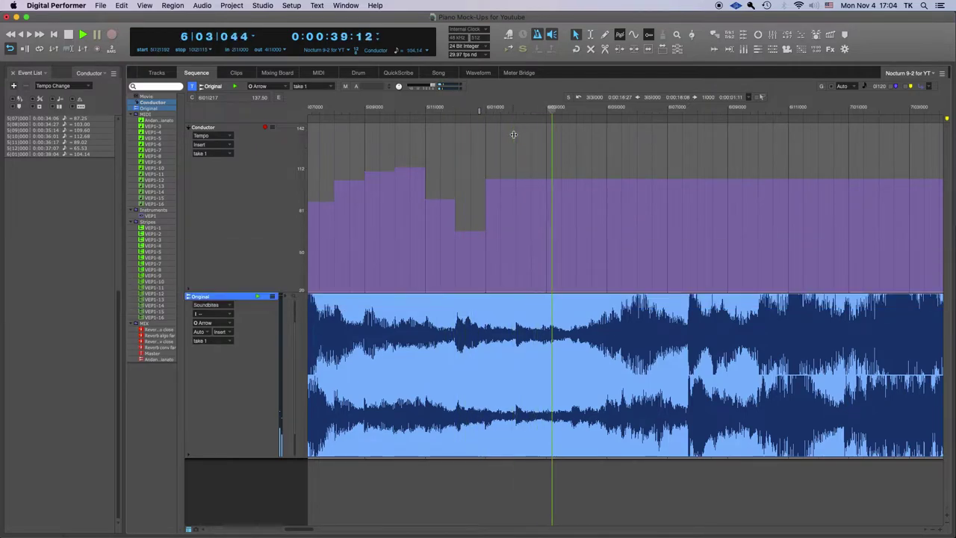
{"action": "key", "text": "space"}
Move the 6|03|000 beat line slightly earlier onto its note attack and check it by playback.
{"action": "left_click_drag", "start_coordinate": [547, 111], "coordinate": [545, 111]}
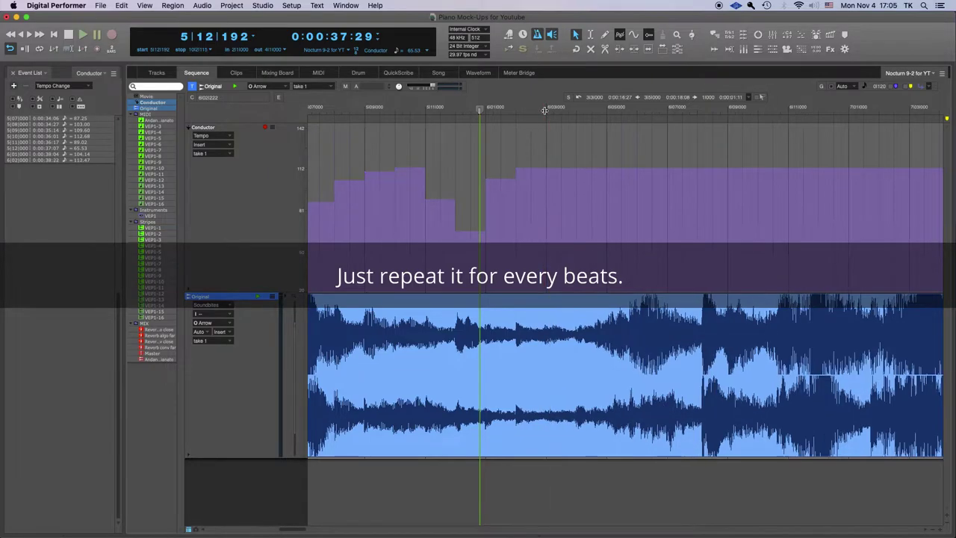
{"action": "key", "text": "space"}
{"action": "key", "text": "space"}
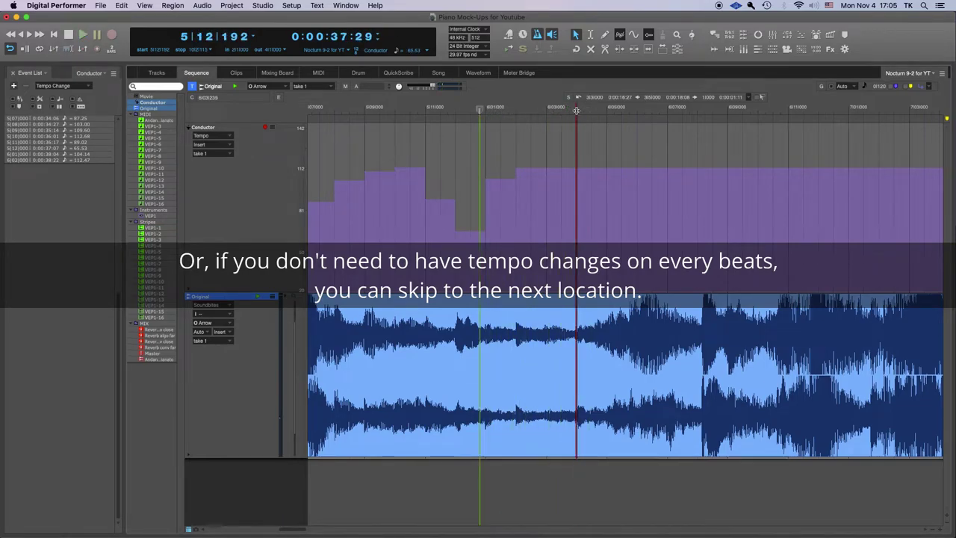
Align the 6|04|000 and 6|05|000 beat lines with their note attacks in the waveform and check by playback.
{"action": "key", "text": "space"}
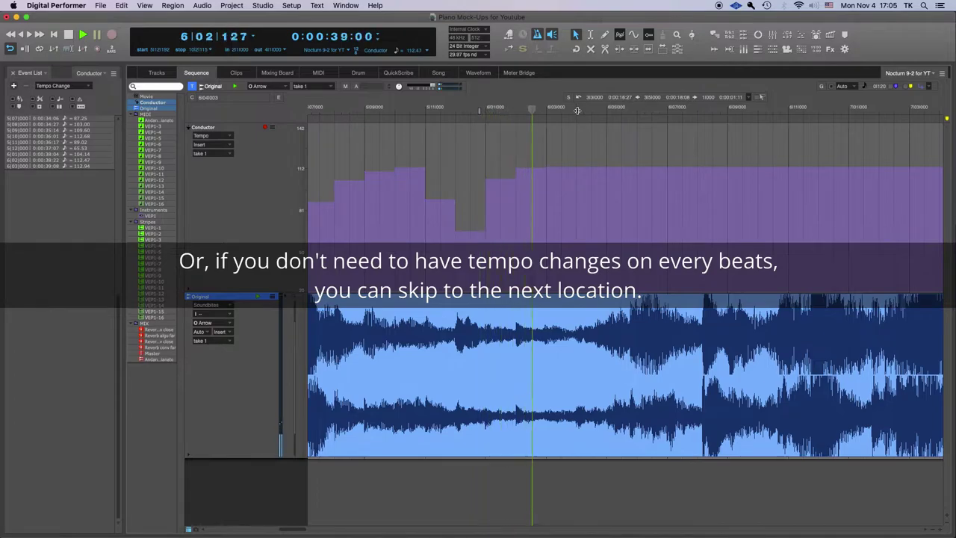
{"action": "key", "text": "space"}
{"action": "left_click_drag", "start_coordinate": [603, 111], "coordinate": [614, 111]}
{"action": "key", "text": "space"}
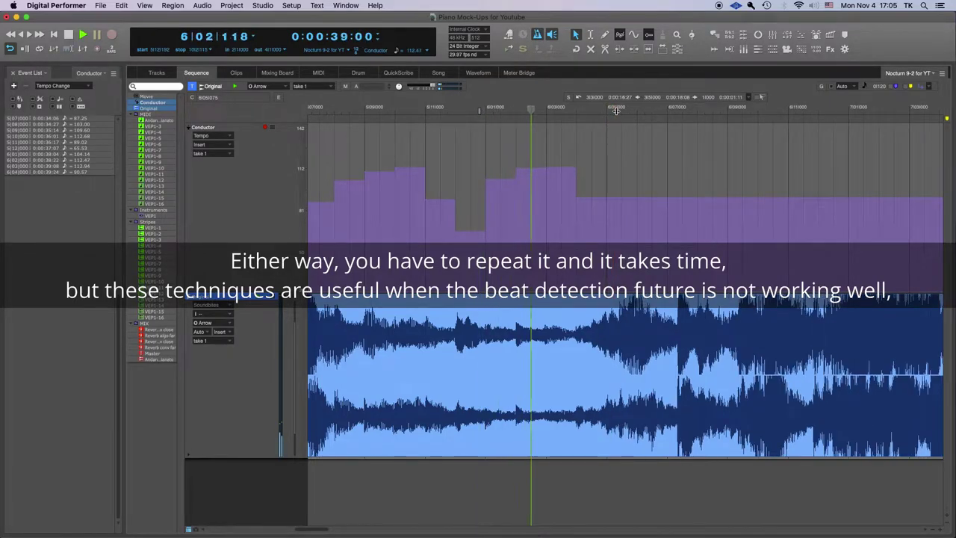
{"action": "key", "text": "space"}
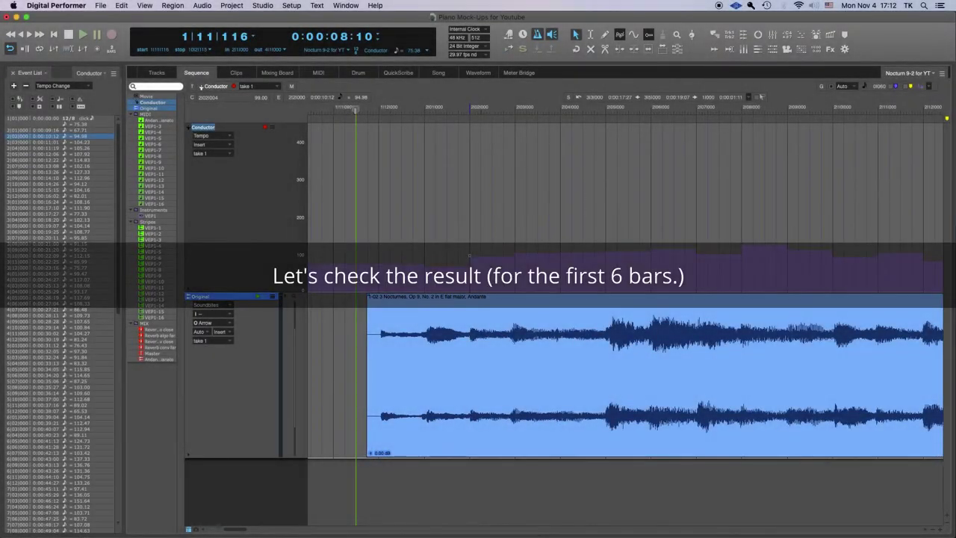
Raise the Conductor tempo at 2|02|000 to 100.98 and play back the first six bars with the click.
{"action": "left_click_drag", "start_coordinate": [470, 256], "coordinate": [470, 254]}
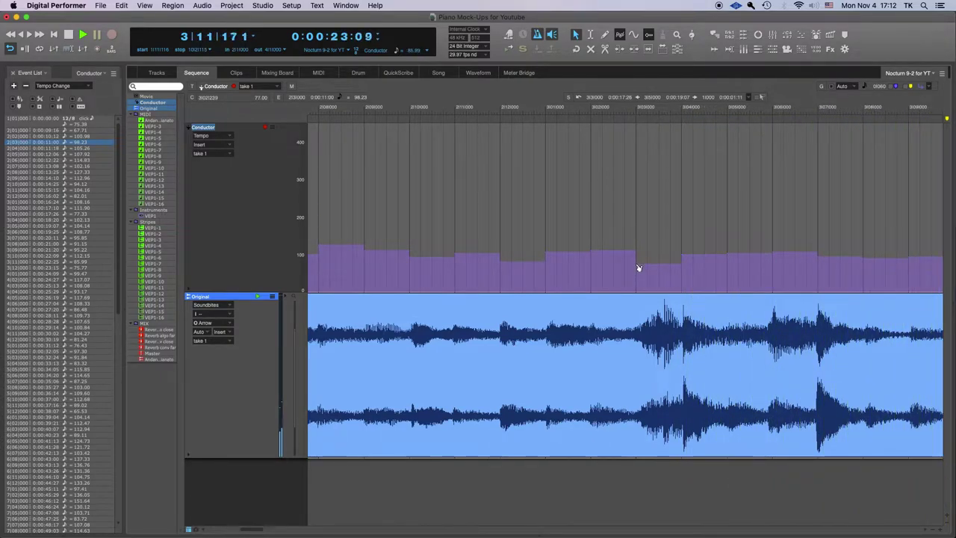
{"action": "left_click", "coordinate": [508, 50]}
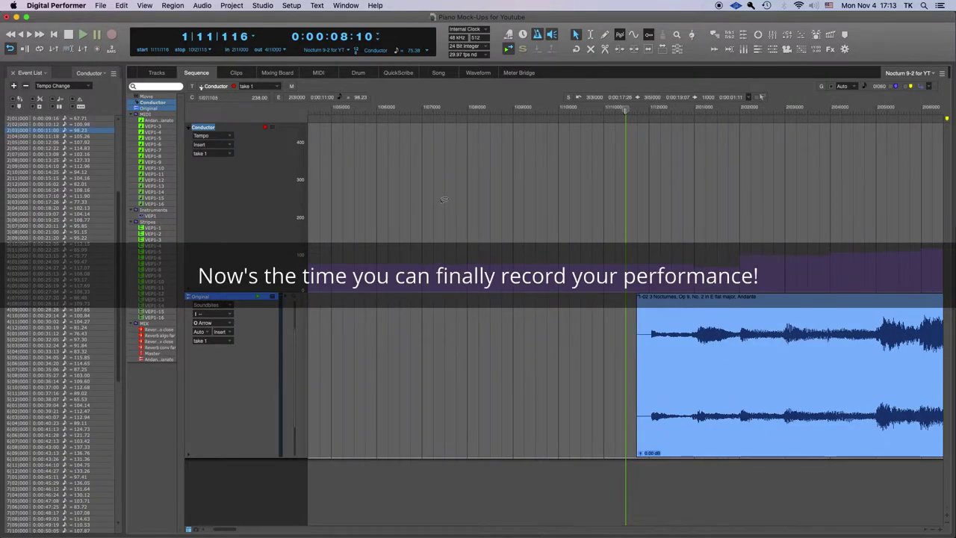
Show only the Tracks window without the Event List and record the piano performance on the Andante spianato MIDI track.
{"action": "left_click", "coordinate": [13, 73]}
{"action": "left_click", "coordinate": [39, 73]}
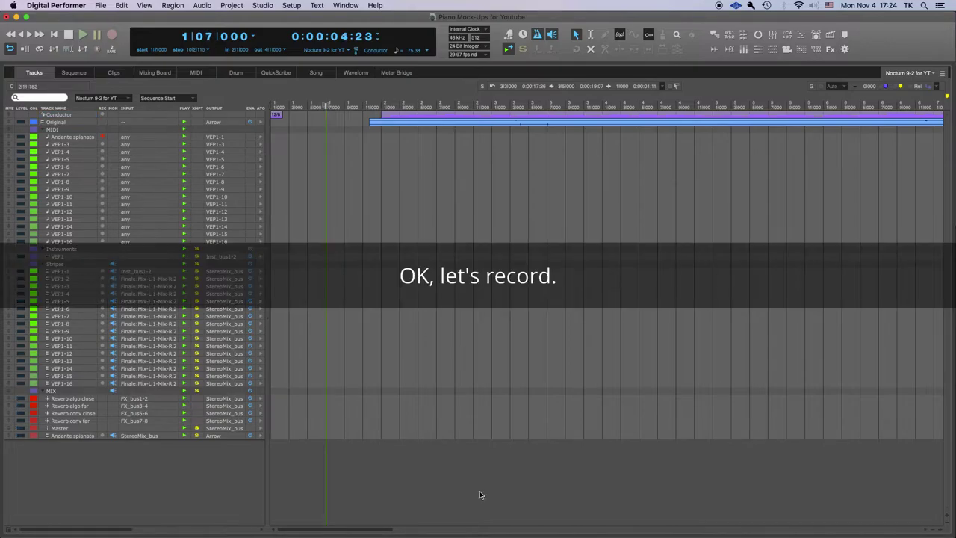
{"action": "key", "text": "KP_3"}
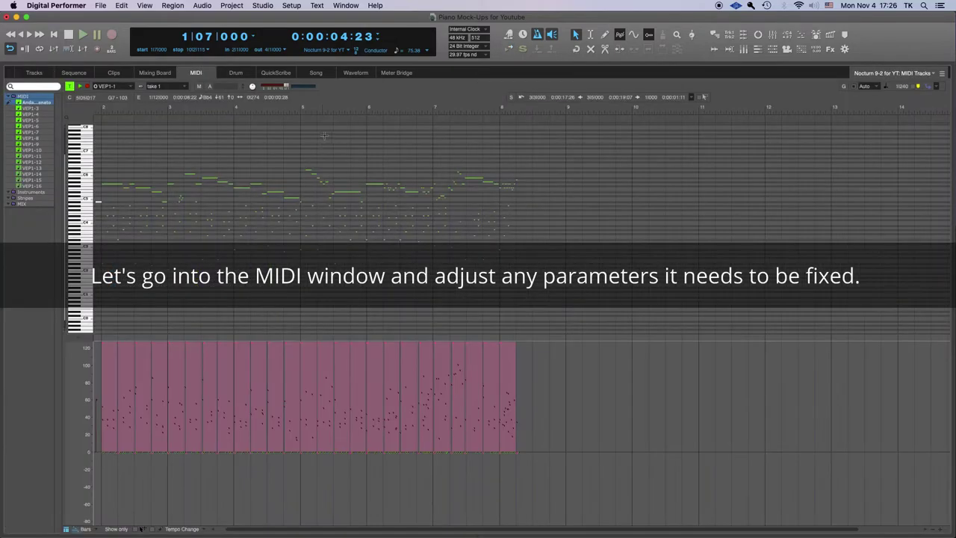
Lower the velocity of the pickup note just before bar 2 to about 48 and check it by playback.
{"action": "scroll", "coordinate": [365, 220], "scroll_direction": "left", "scroll_amount": 2}
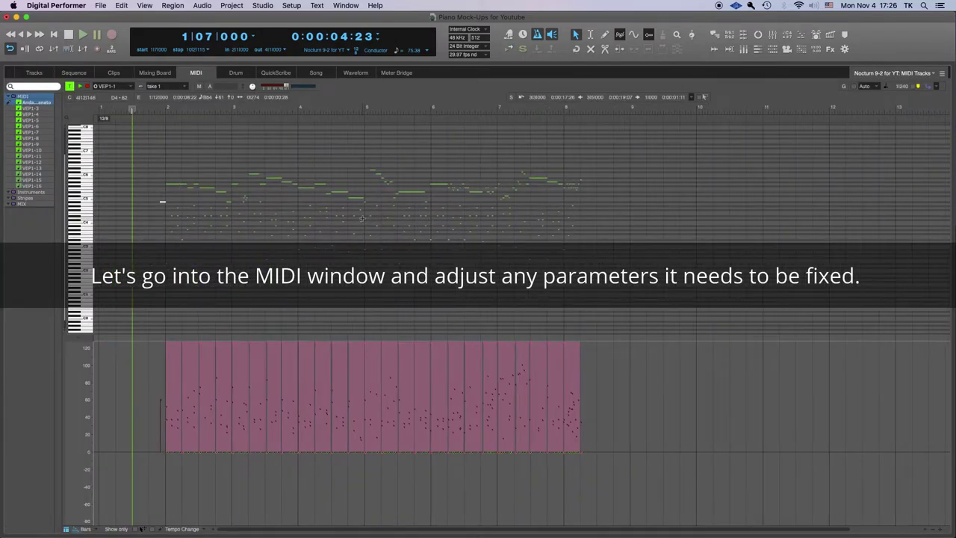
{"action": "key", "text": "super+Right"}
{"action": "key", "text": "super+Right"}
{"action": "key", "text": "super+Right"}
{"action": "key", "text": "super+Right"}
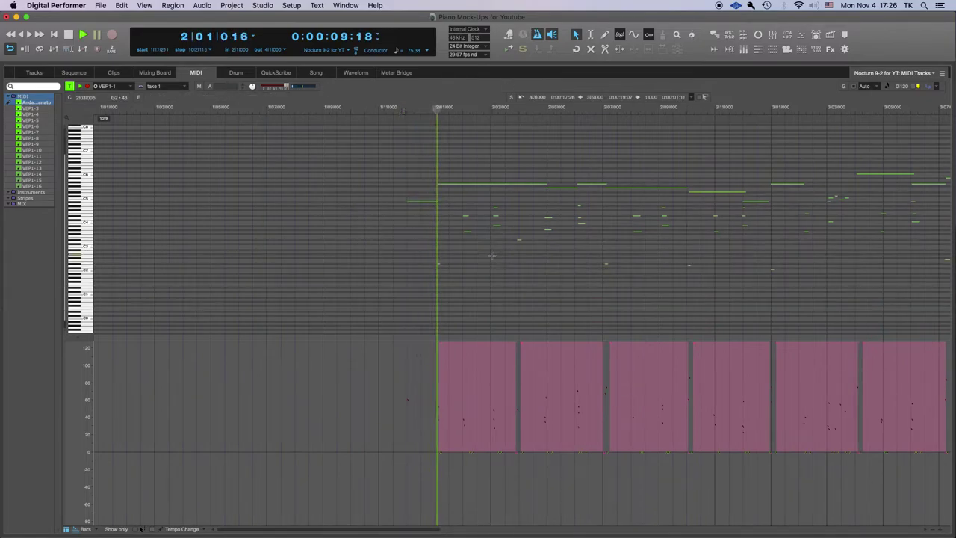
{"action": "key", "text": "space"}
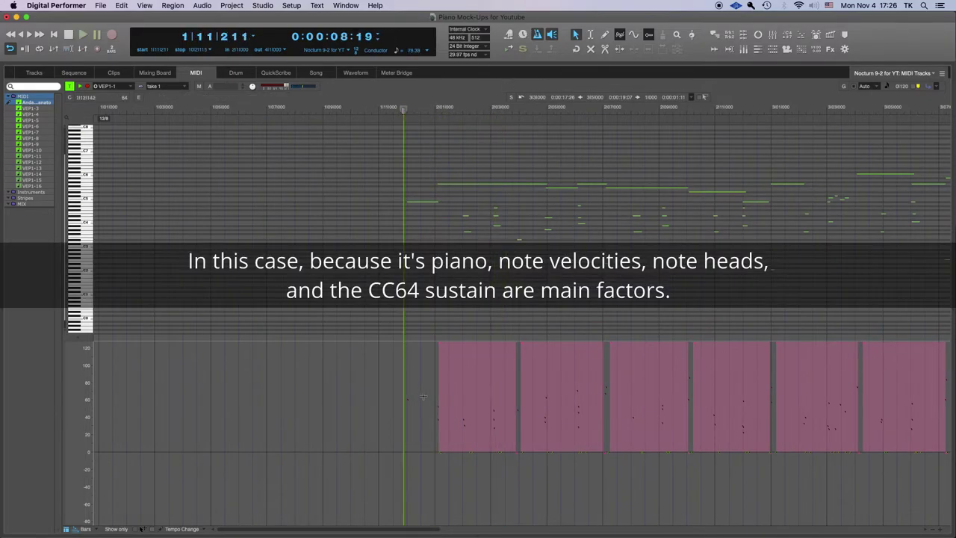
{"action": "key", "text": "space"}
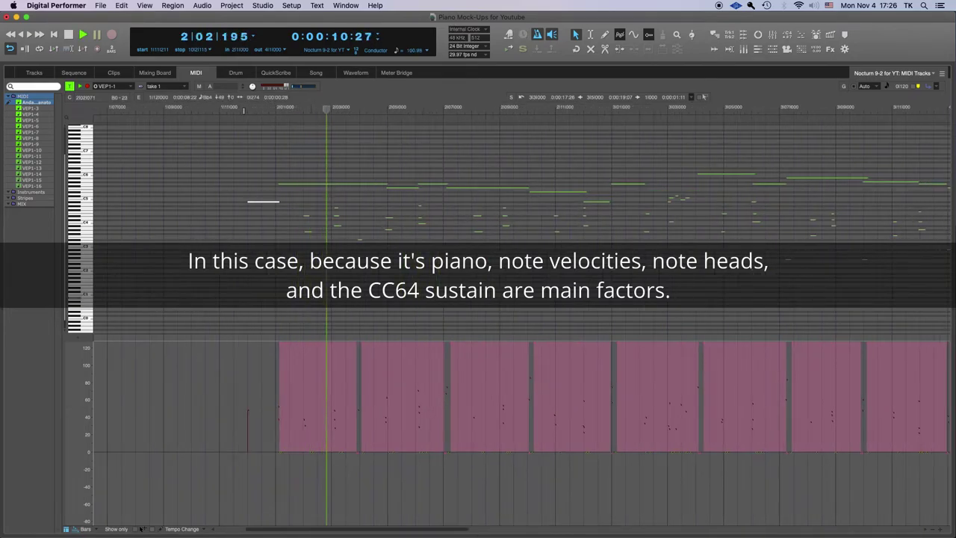
Shift the left-hand chord near 2|05|000 slightly later and check the accompaniment chords in bar 2 by playback.
{"action": "left_click_drag", "start_coordinate": [256, 281], "coordinate": [341, 206]}
{"action": "key", "text": "space"}
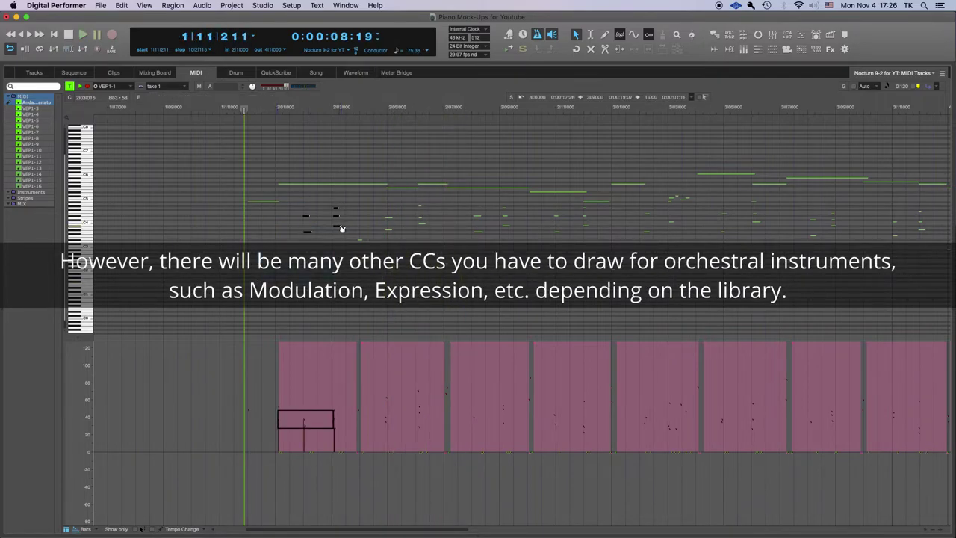
{"action": "key", "text": "space"}
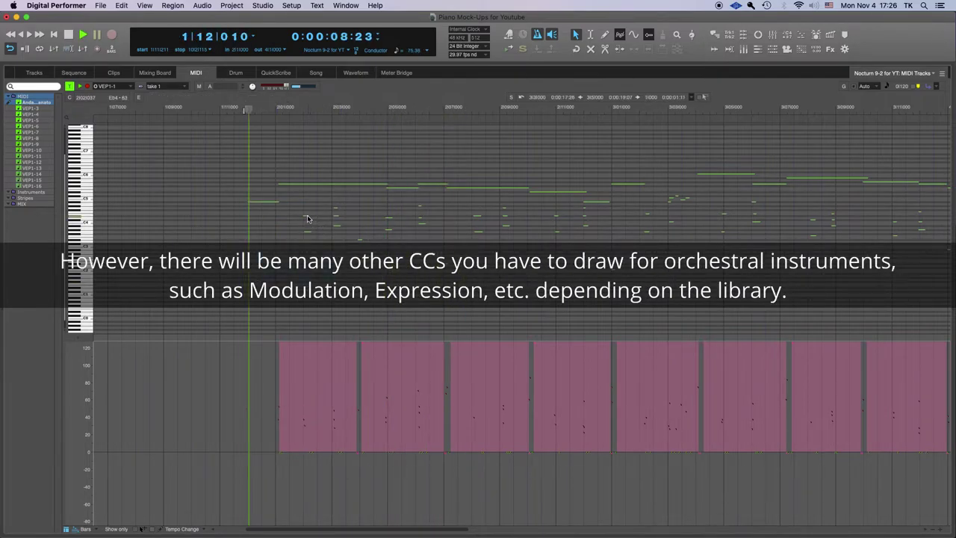
{"action": "left_click_drag", "start_coordinate": [380, 212], "coordinate": [391, 232]}
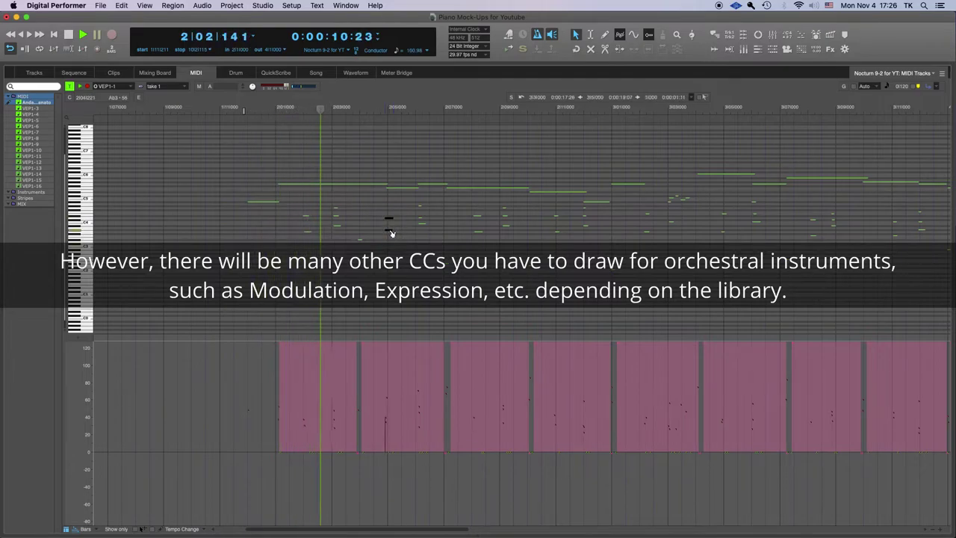
{"action": "key", "text": "space"}
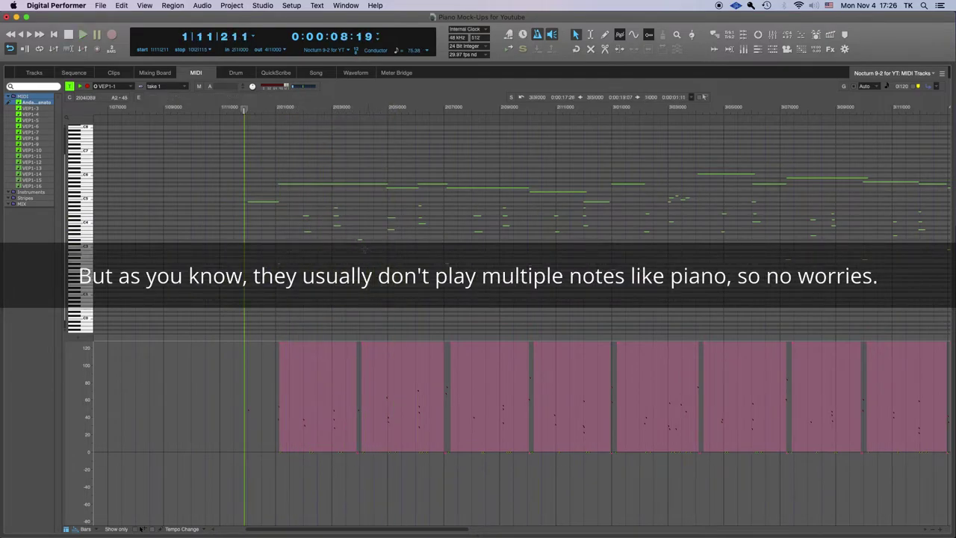
{"action": "key", "text": "space"}
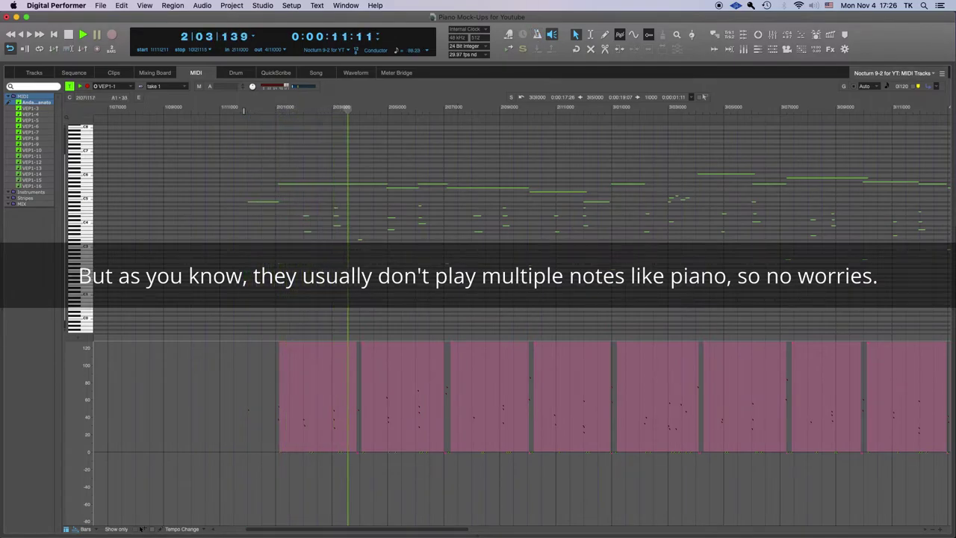
Nudge the notes around 2|06|000 slightly earlier, lower the velocity of the attack at 2|07|000, and check by playback.
{"action": "key", "text": "space"}
{"action": "left_click_drag", "start_coordinate": [415, 178], "coordinate": [515, 203]}
{"action": "key", "text": "Left"}
{"action": "left_click_drag", "start_coordinate": [446, 387], "coordinate": [447, 403]}
{"action": "key", "text": "space"}
{"action": "key", "text": "space"}
{"action": "key", "text": "space"}
{"action": "key", "text": "space"}
{"action": "key", "text": "space"}
Shape a sustain pedal region under the pickup note that releases just before 2|01|000, and check it by playback.
{"action": "left_click_drag", "start_coordinate": [266, 344], "coordinate": [295, 364]}
{"action": "key", "text": "Left"}
{"action": "left_click_drag", "start_coordinate": [279, 451], "coordinate": [275, 450]}
{"action": "key", "text": "space"}
{"action": "key", "text": "space"}
{"action": "left_click_drag", "start_coordinate": [262, 345], "coordinate": [254, 345]}
{"action": "key", "text": "space"}
{"action": "key", "text": "space"}
Lower the velocity of the bass note at 2|07|000 to about 48 and play the passage back.
{"action": "left_click_drag", "start_coordinate": [445, 394], "coordinate": [444, 411]}
{"action": "key", "text": "space"}
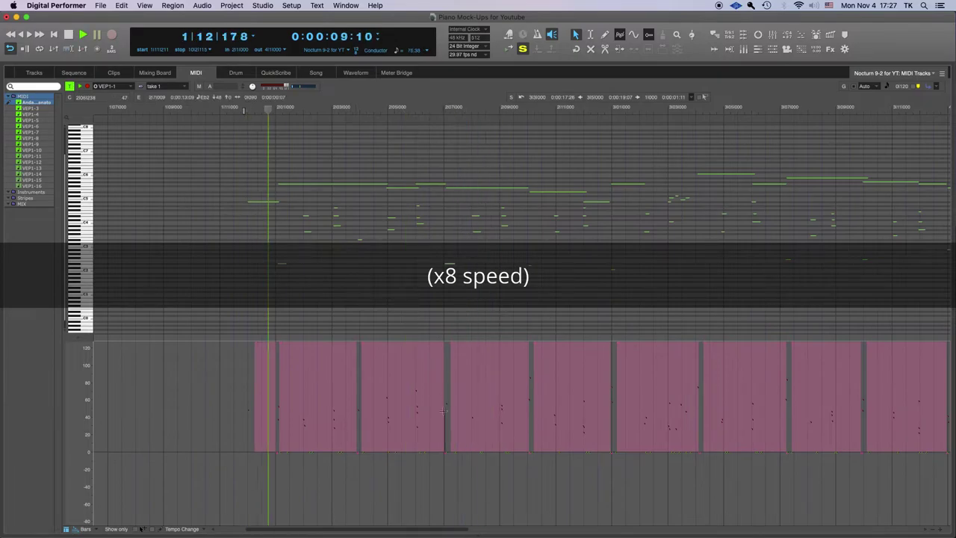
{"action": "key", "text": "space"}
{"action": "key", "text": "space"}
Lower the velocities of the left-hand chord at 2|06|000 slightly and play back into the following notes.
{"action": "left_click_drag", "start_coordinate": [361, 239], "coordinate": [425, 203]}
{"action": "left_click_drag", "start_coordinate": [417, 406], "coordinate": [417, 414]}
{"action": "key", "text": "space"}
{"action": "key", "text": "space"}
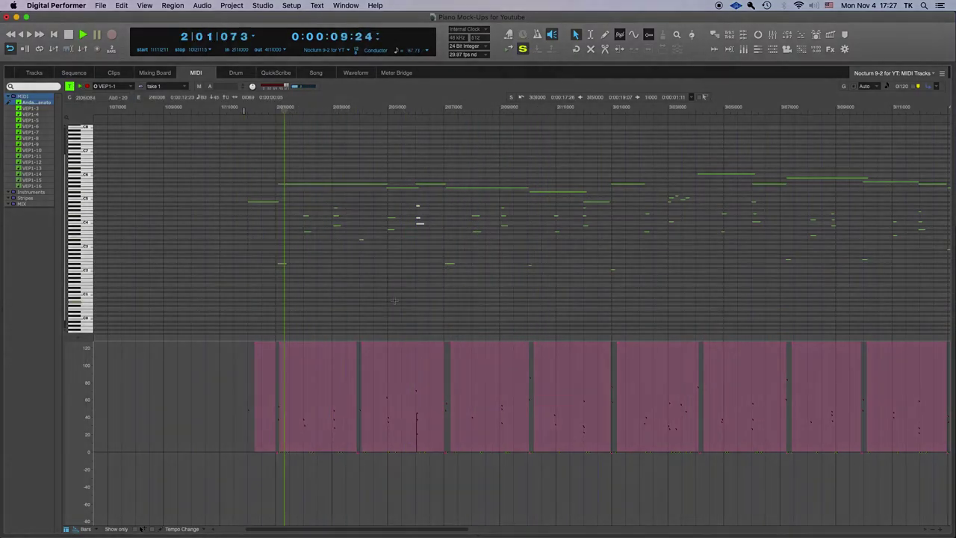
{"action": "scroll", "coordinate": [399, 303], "scroll_direction": "right", "scroll_amount": 5}
{"action": "key", "text": "space"}
{"action": "left_click", "coordinate": [440, 225]}
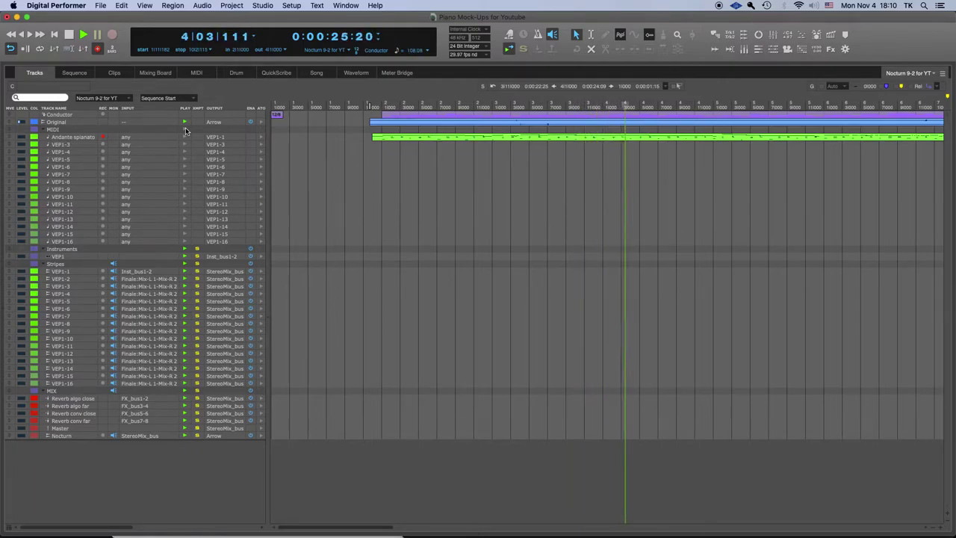
Mute the Original audio track, enable playback of the MIDI folder's tracks, and play the recorded take.
{"action": "key", "text": "space"}
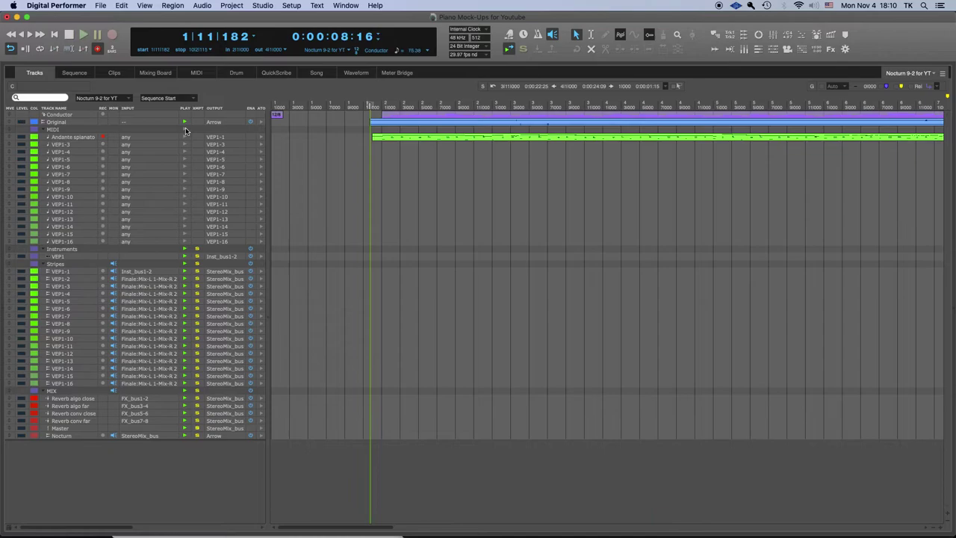
{"action": "left_click", "coordinate": [185, 130]}
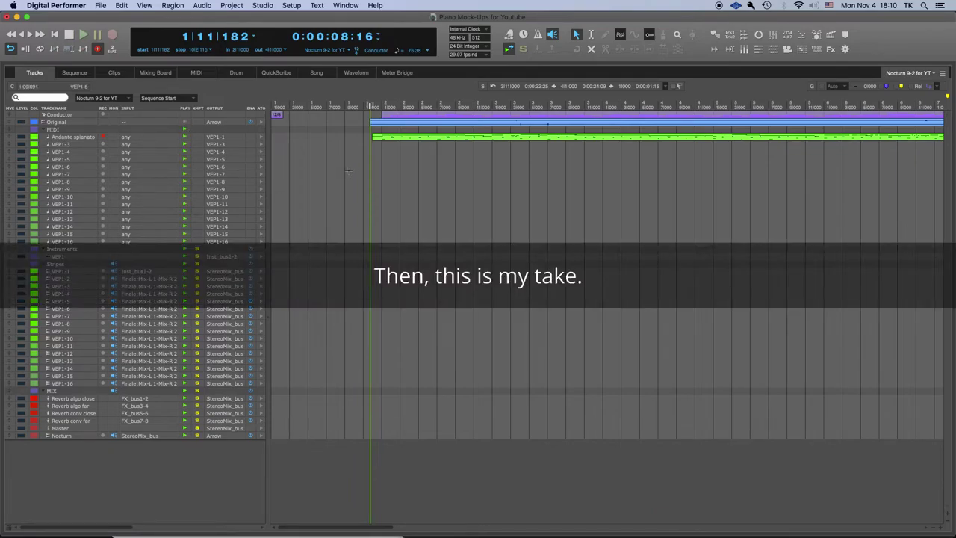
{"action": "key", "text": "space"}
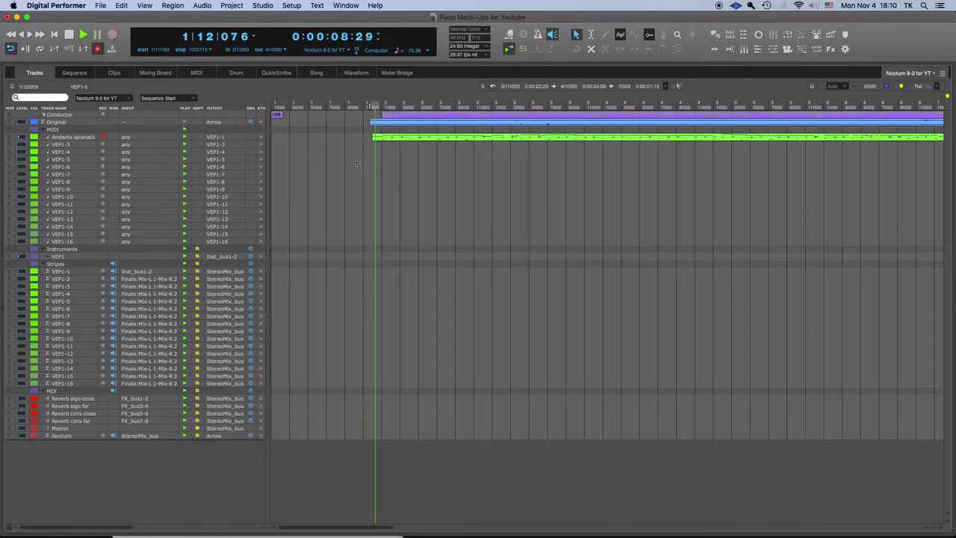
Examine the Andante spianato notes, velocities and sustain data in the MIDI editor while the take plays through bar 8.
{"action": "double_click", "coordinate": [387, 138]}
{"action": "left_click", "coordinate": [387, 157]}
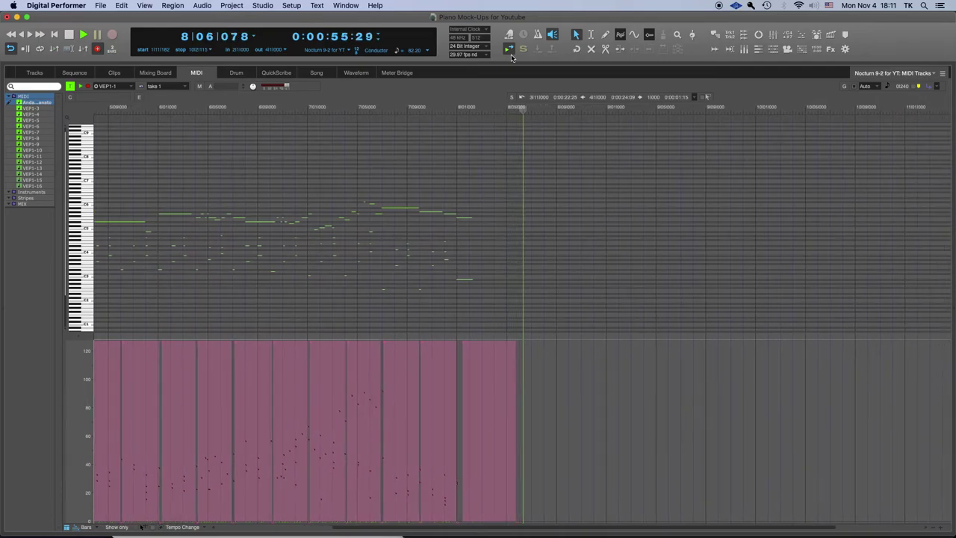
{"action": "key", "text": "space"}
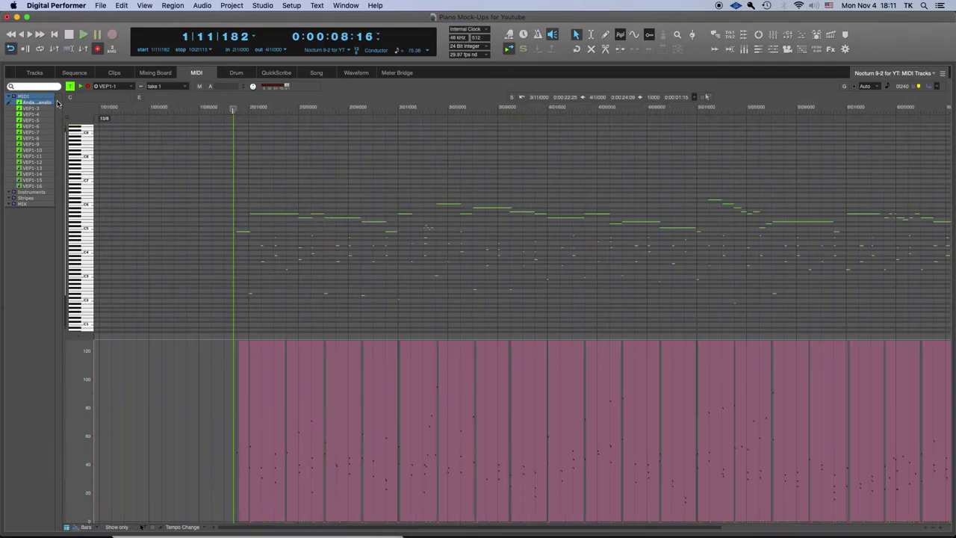
Return to the track overview and play the Original recording together with the Andante spianato MIDI take.
{"action": "left_click", "coordinate": [35, 72]}
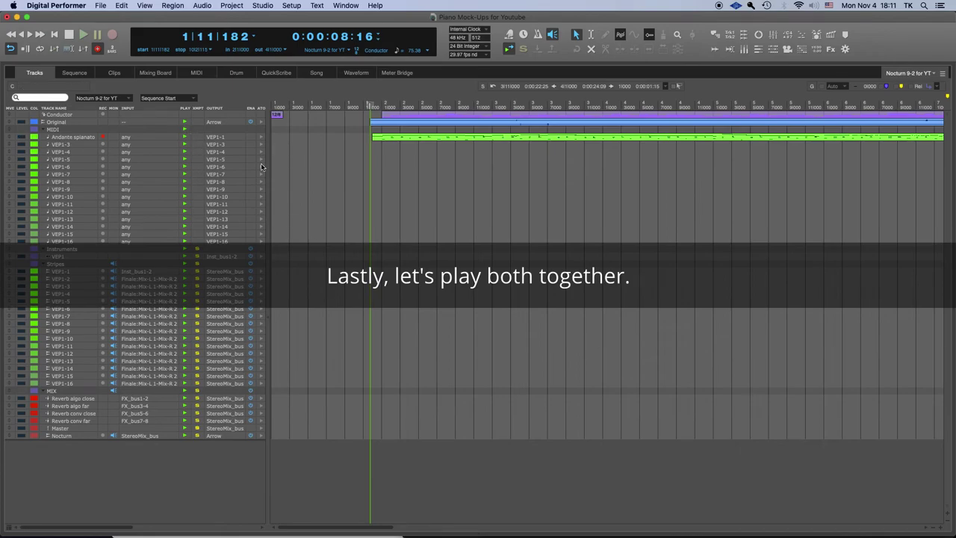
{"action": "key", "text": "space"}
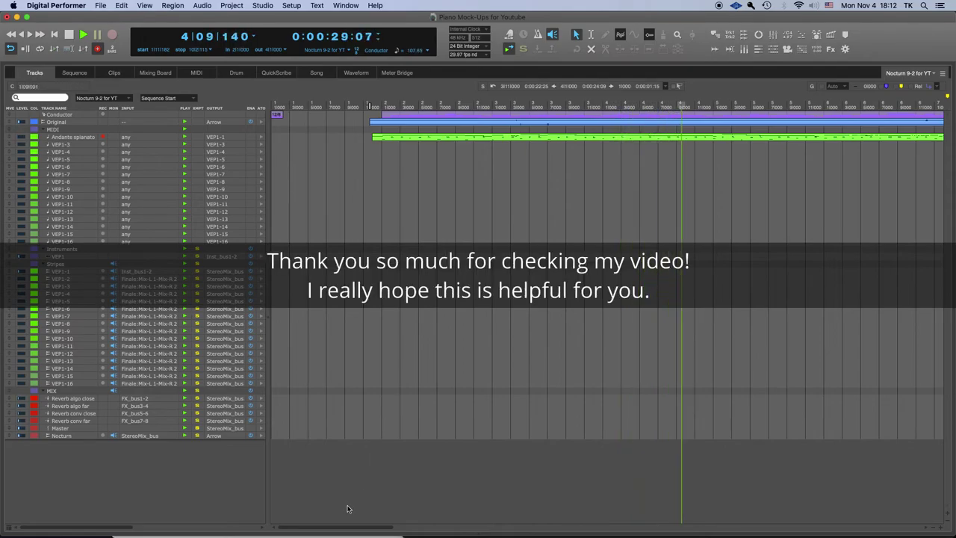
{"action": "left_click_drag", "start_coordinate": [340, 529], "coordinate": [387, 531]}
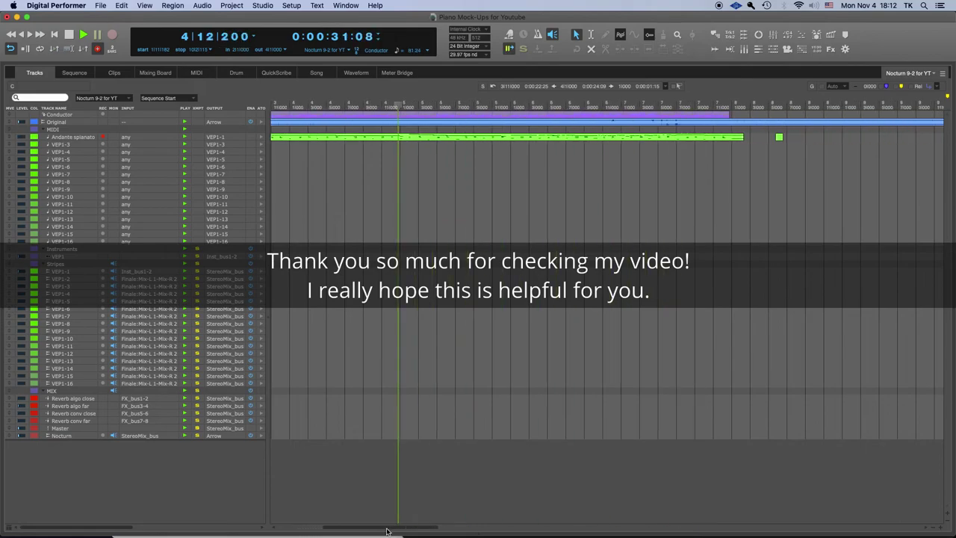